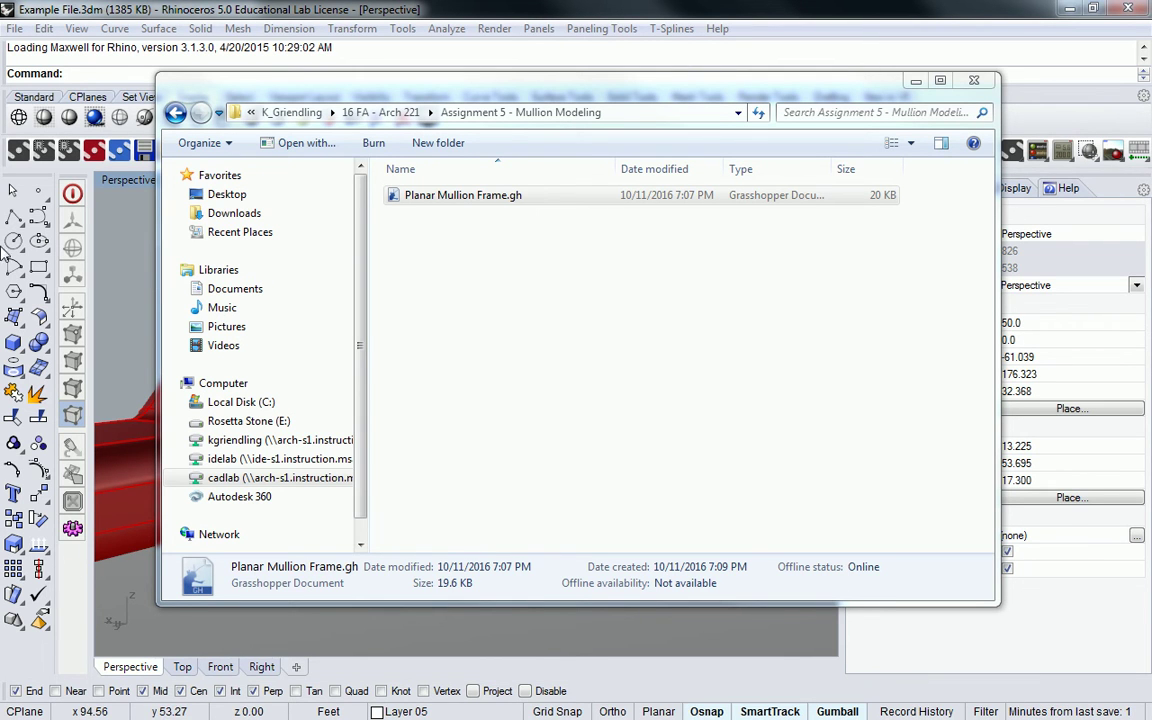
- Switch from the file browser to the Rhino model and launch Grasshopper
left_click(781, 8)
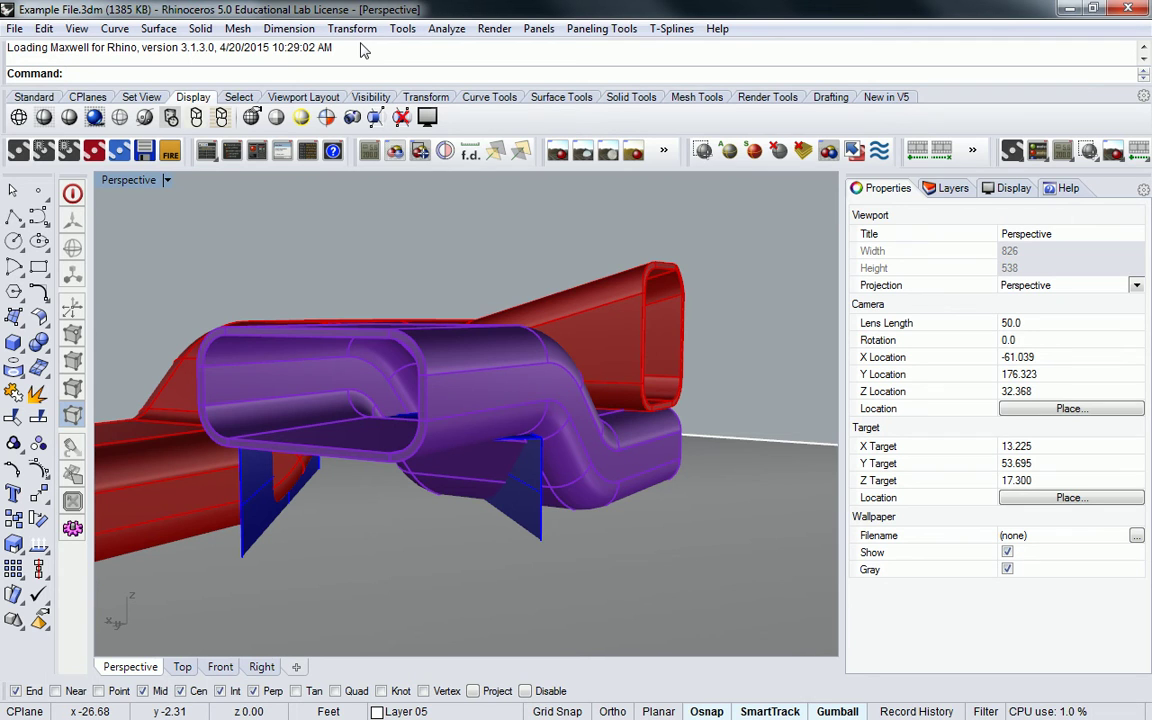
type("Grasshopper")
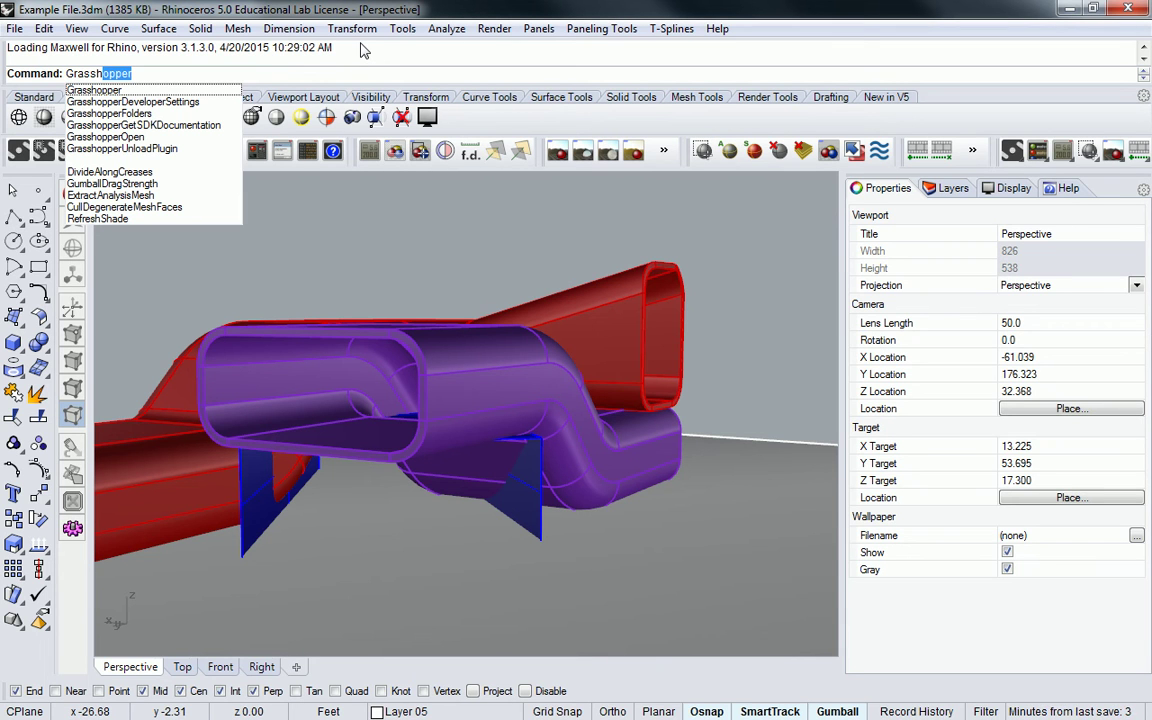
key("Return")
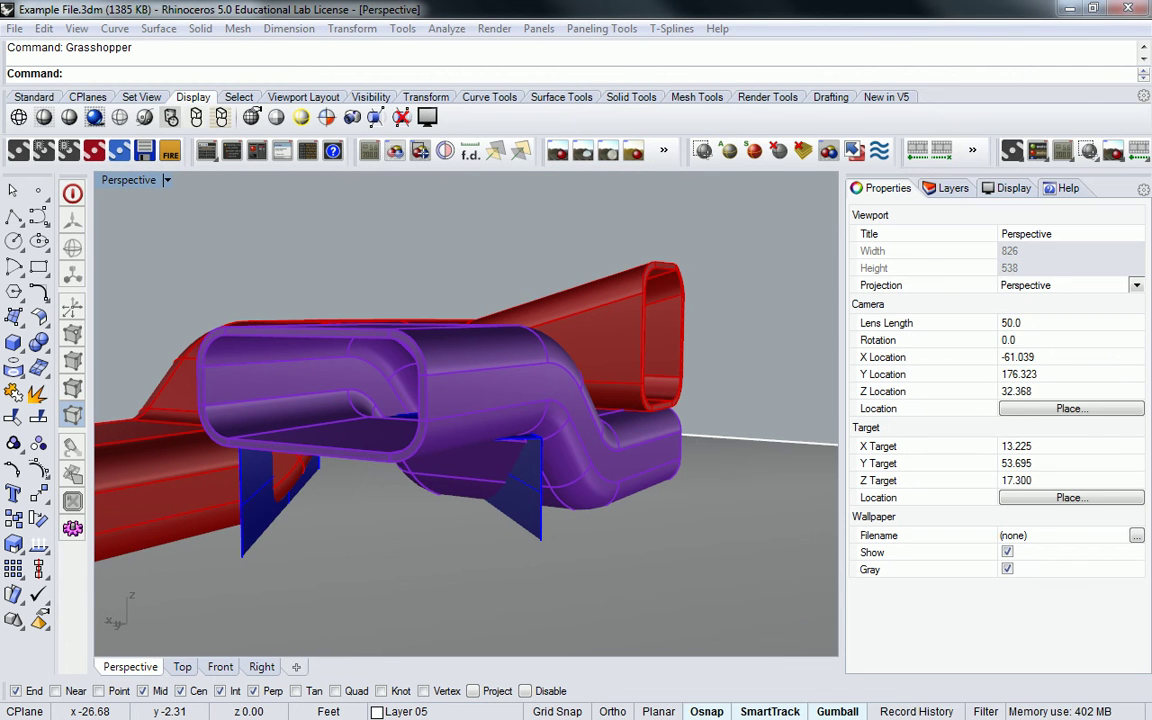
- Turn on the Glazing base layer and select the glazing surface in the open end of the purple tube
left_click(953, 188)
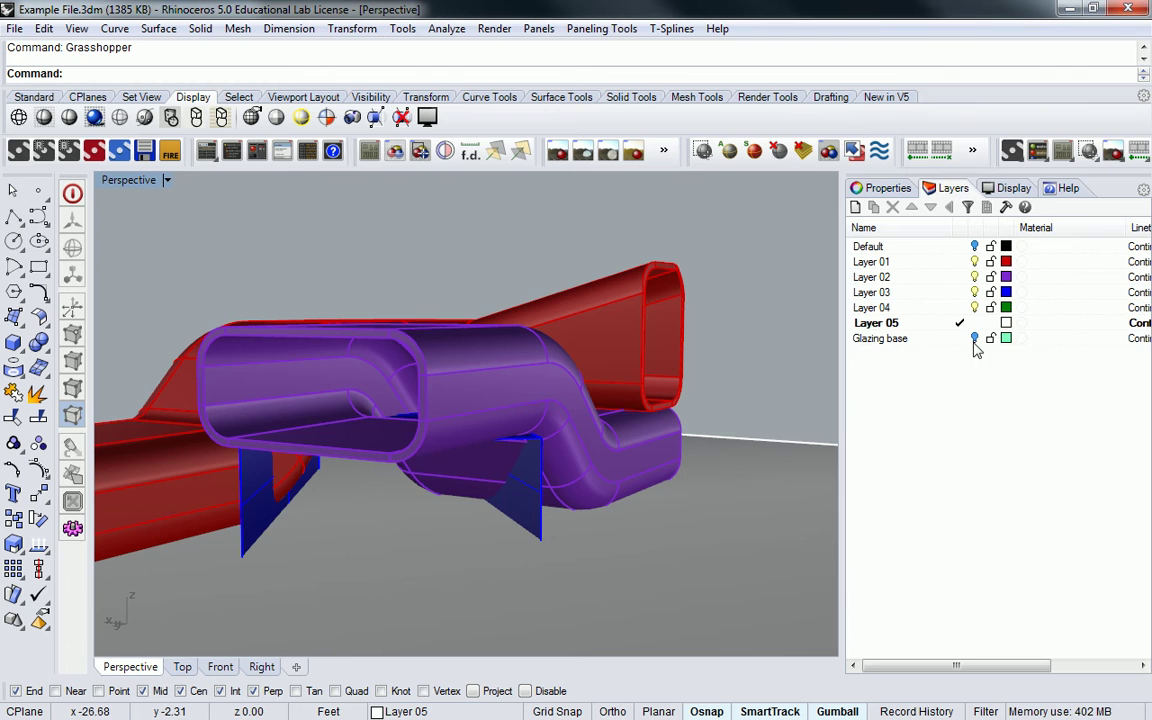
left_click(880, 338)
right_click_drag(592, 333, 332, 419)
left_click(301, 429)
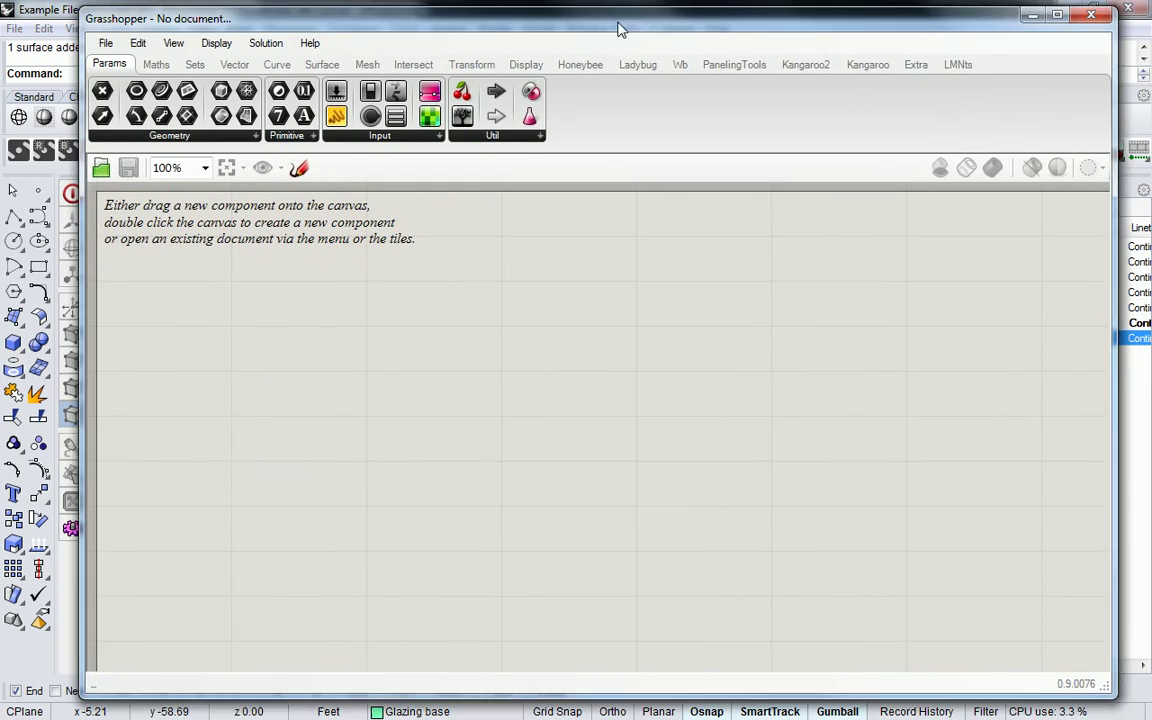
- Load Planar Mullion Frame.gh from the Assignment 5 - Mullion Modeling folder into Grasshopper
left_click_drag(618, 30, 623, 25)
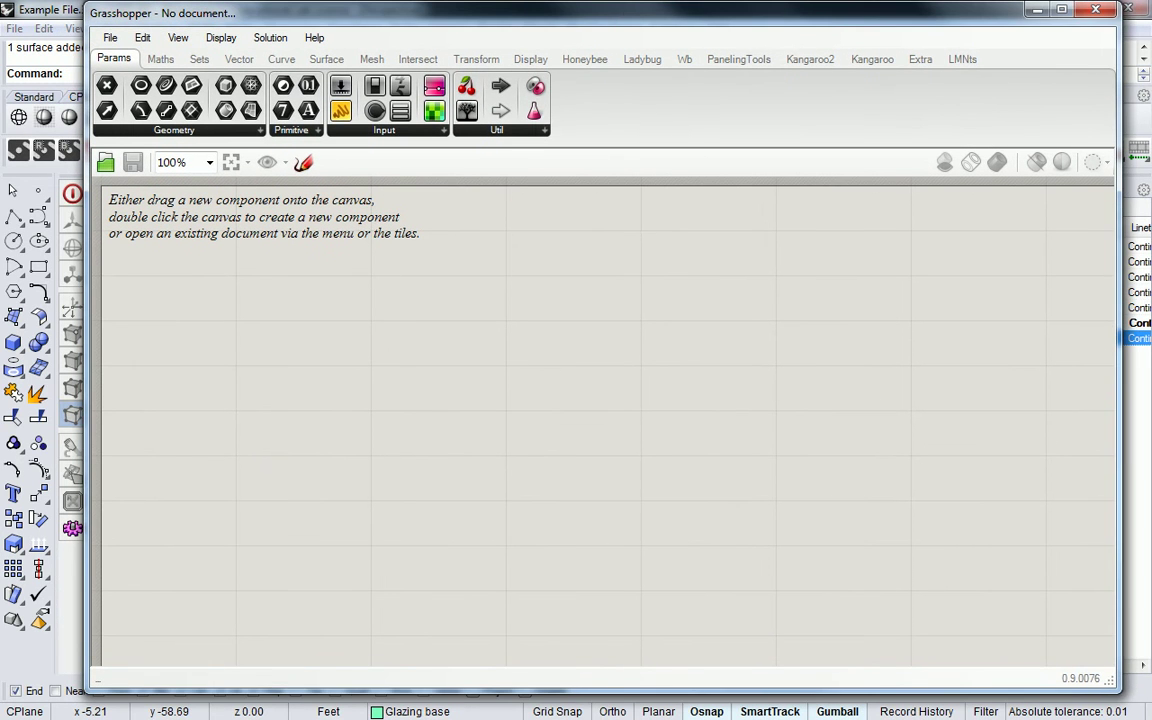
key("alt+Tab")
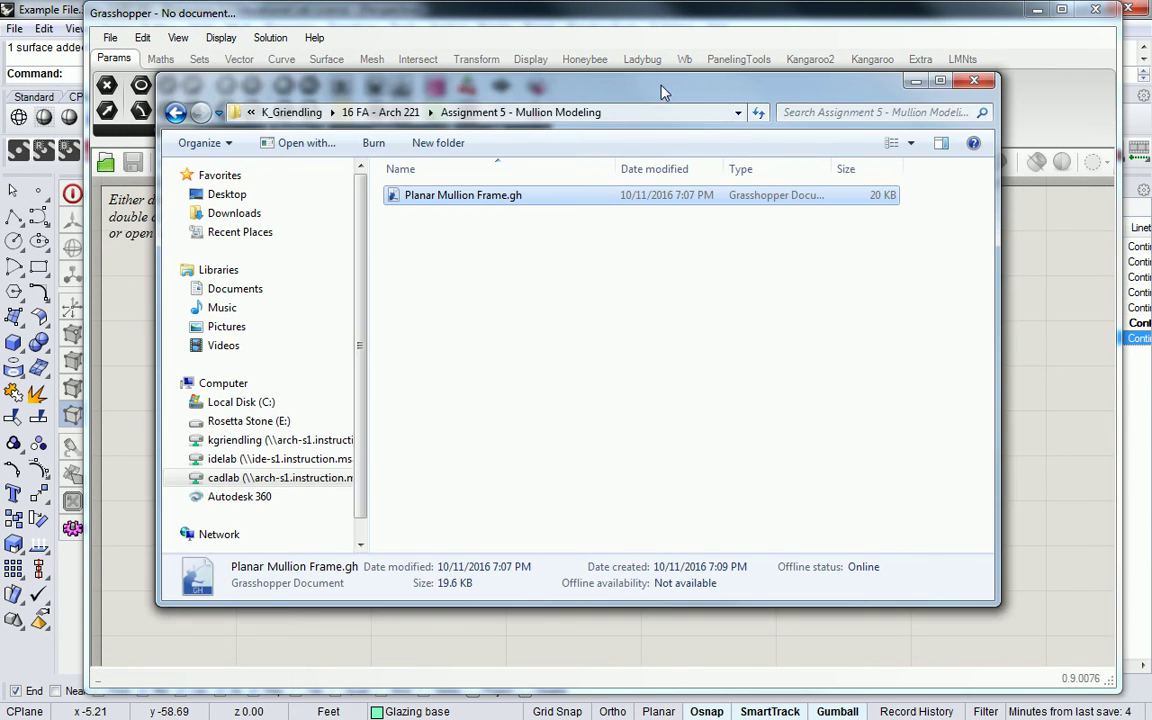
left_click_drag(250, 72, 867, 58)
left_click_drag(1060, 170, 1006, 50)
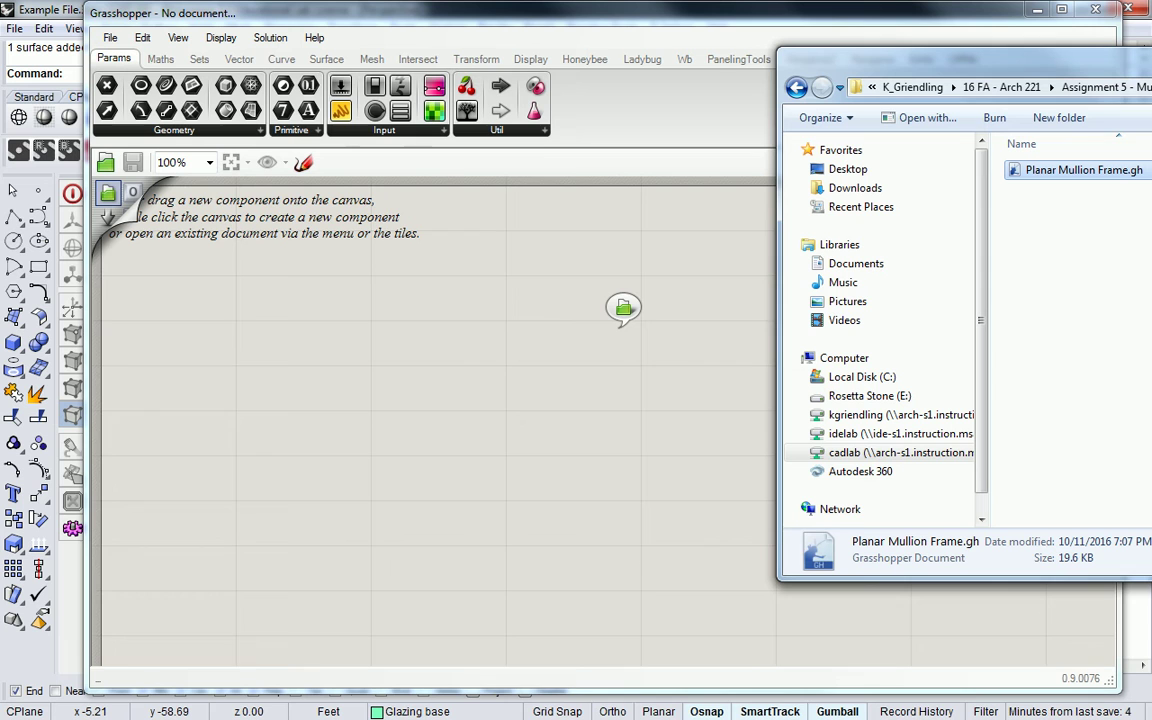
left_click_drag(623, 308, 623, 308)
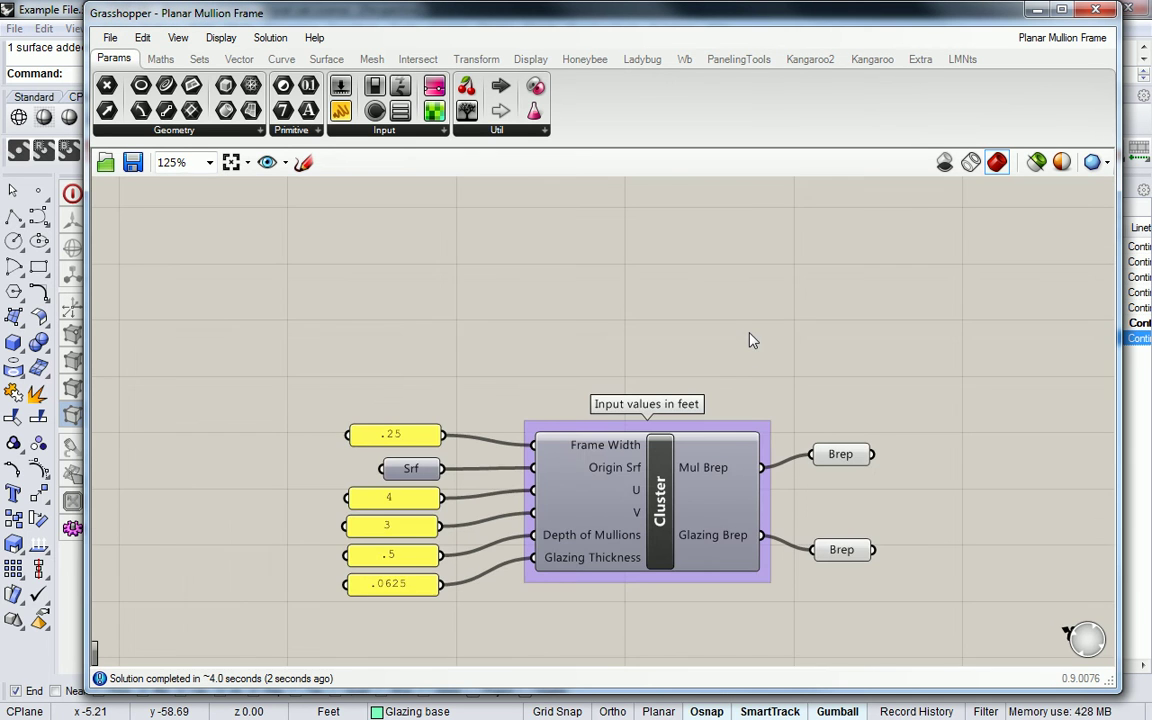
- Hide the Glazing base layer in Rhino and view the previewed mullion frame in the purple tube's opening up close
right_click_drag(752, 341, 664, 258)
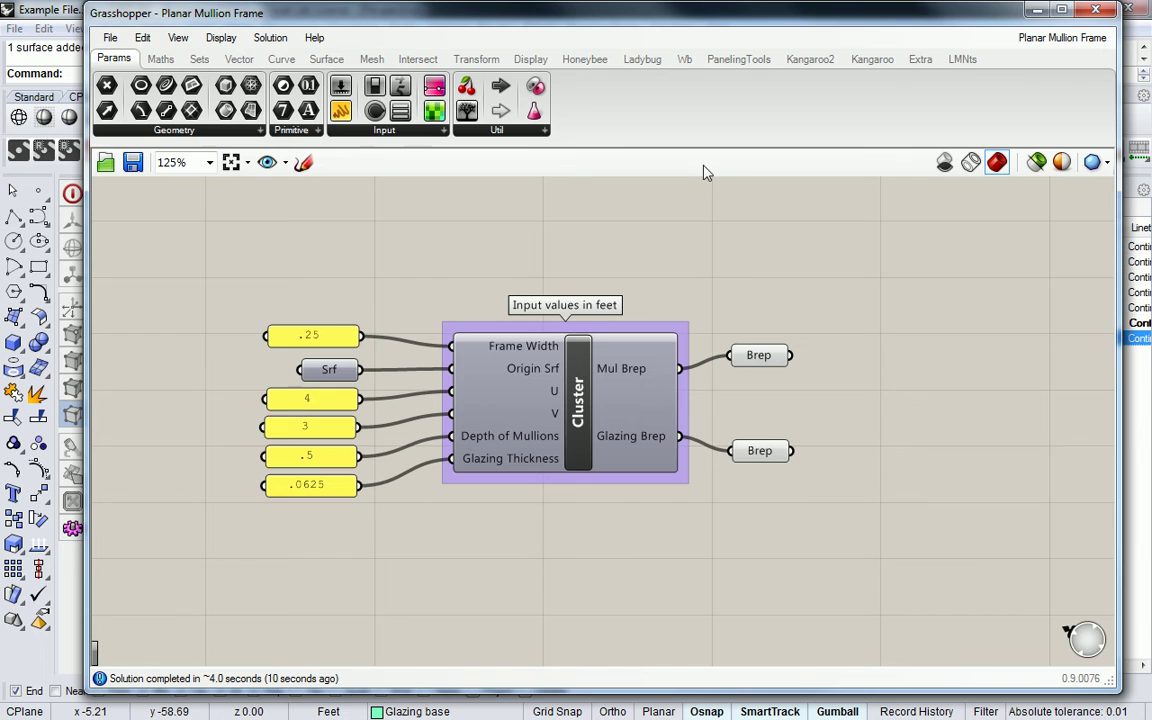
left_click(1037, 10)
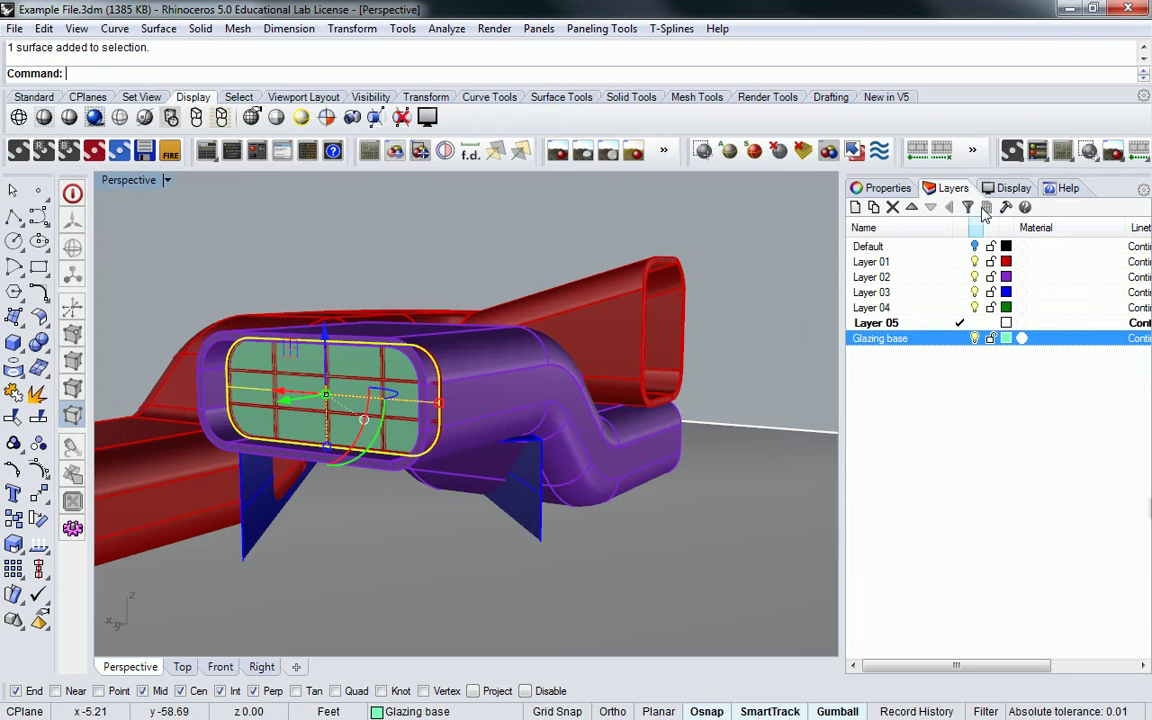
left_click(975, 338)
right_click_drag(465, 296, 648, 283)
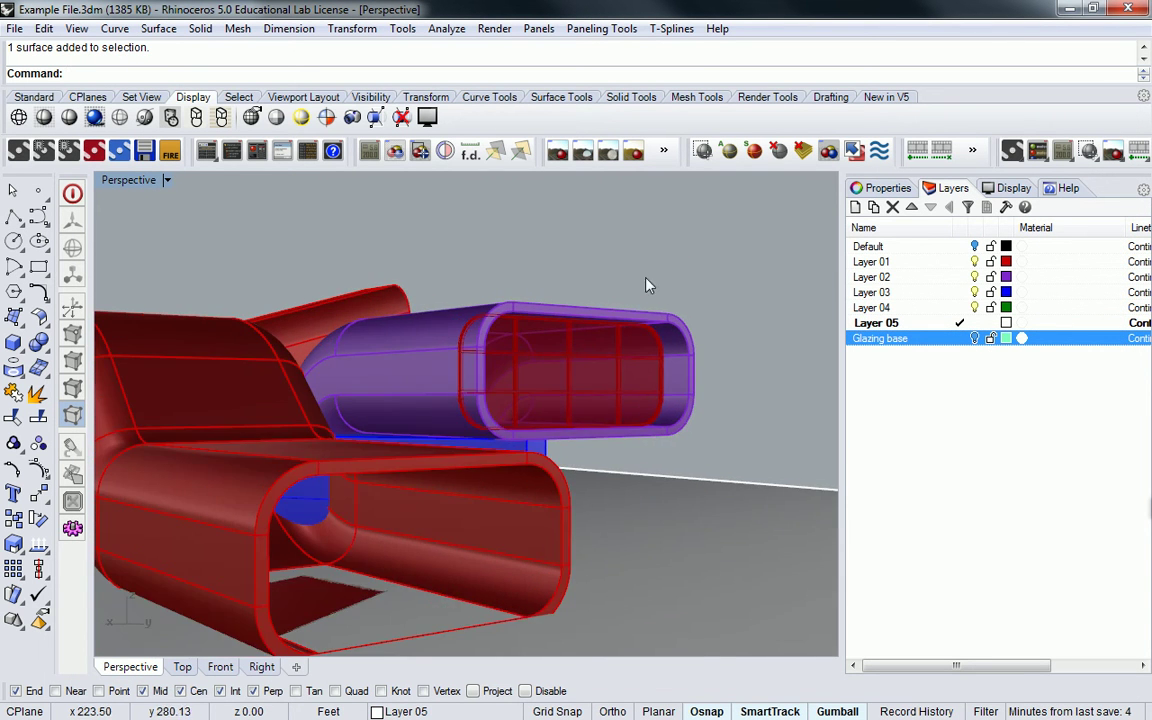
scroll(612, 388, "up", 6)
right_click_drag(643, 385, 690, 395)
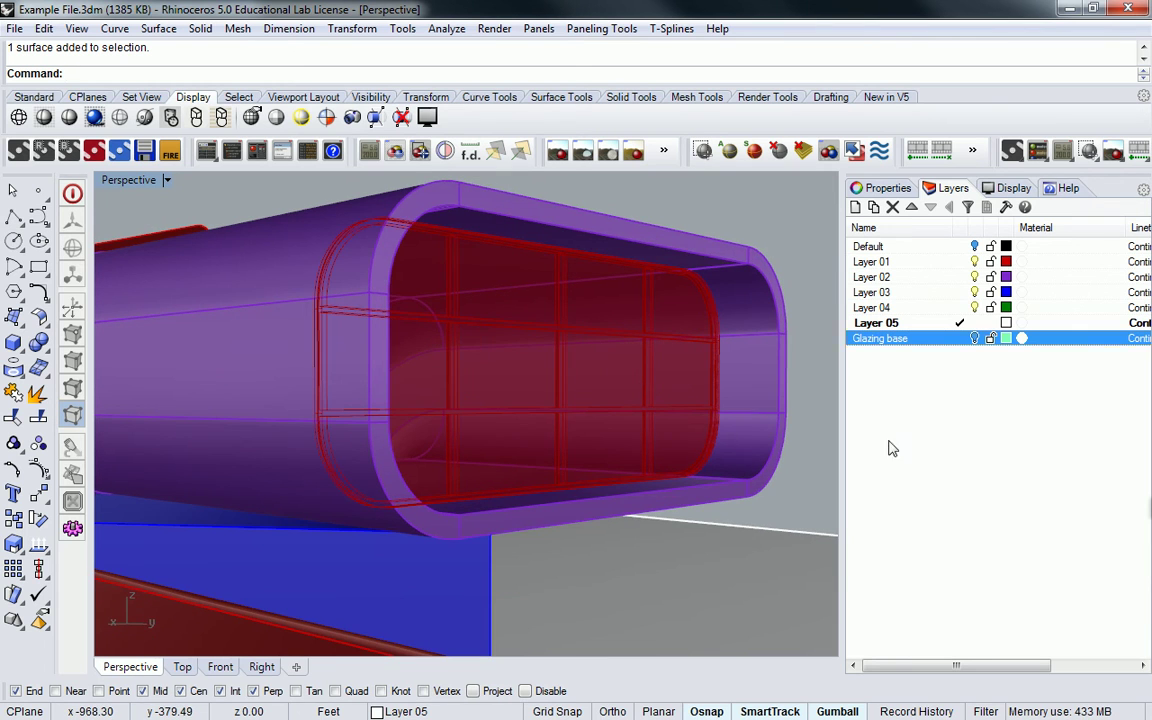
- Return to the Grasshopper definition and set the cluster's V input to 6
key("alt+Tab")
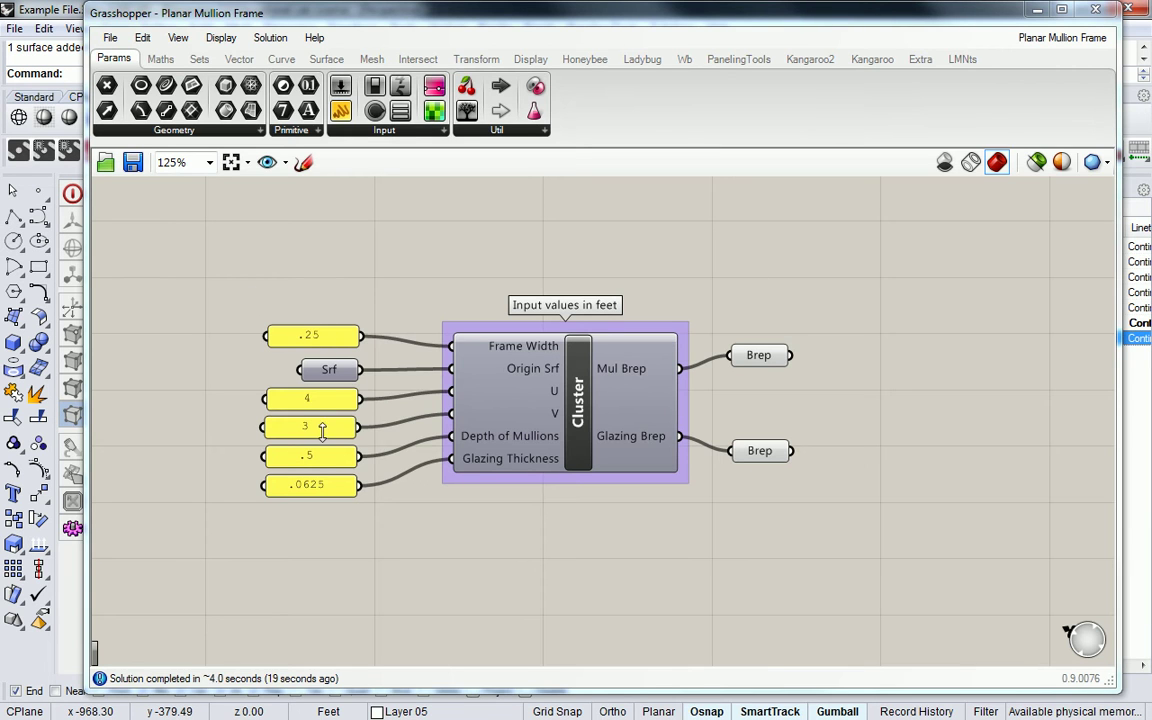
double_click(290, 427)
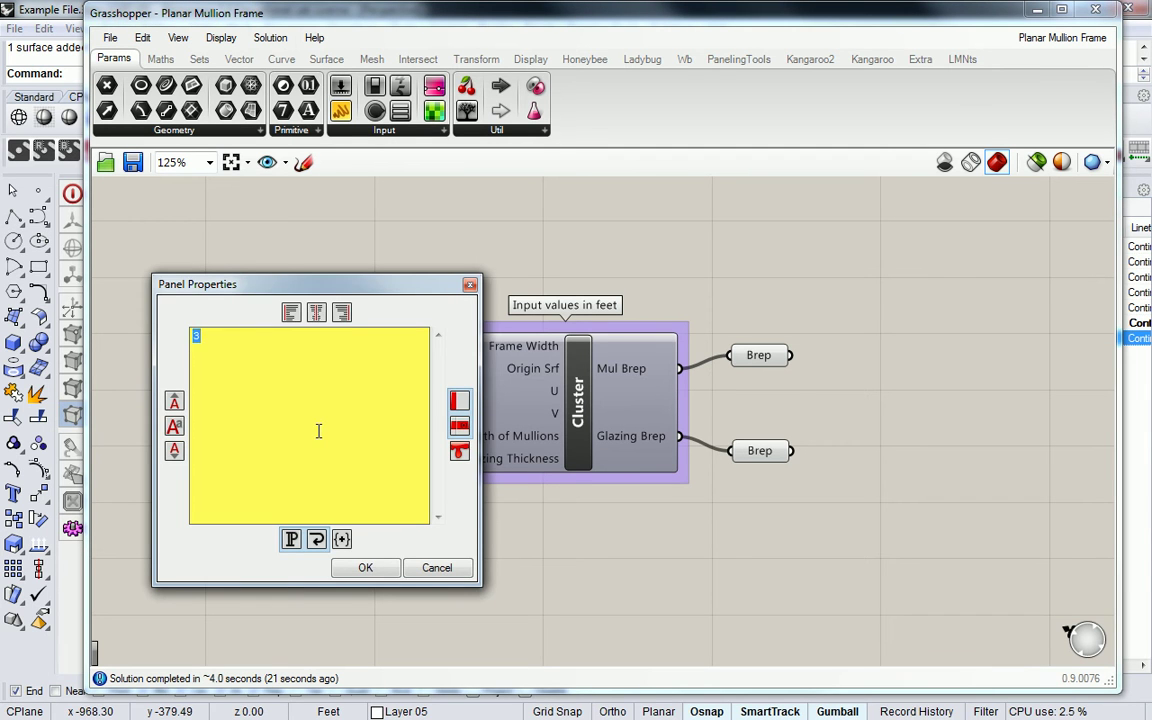
left_click(365, 567)
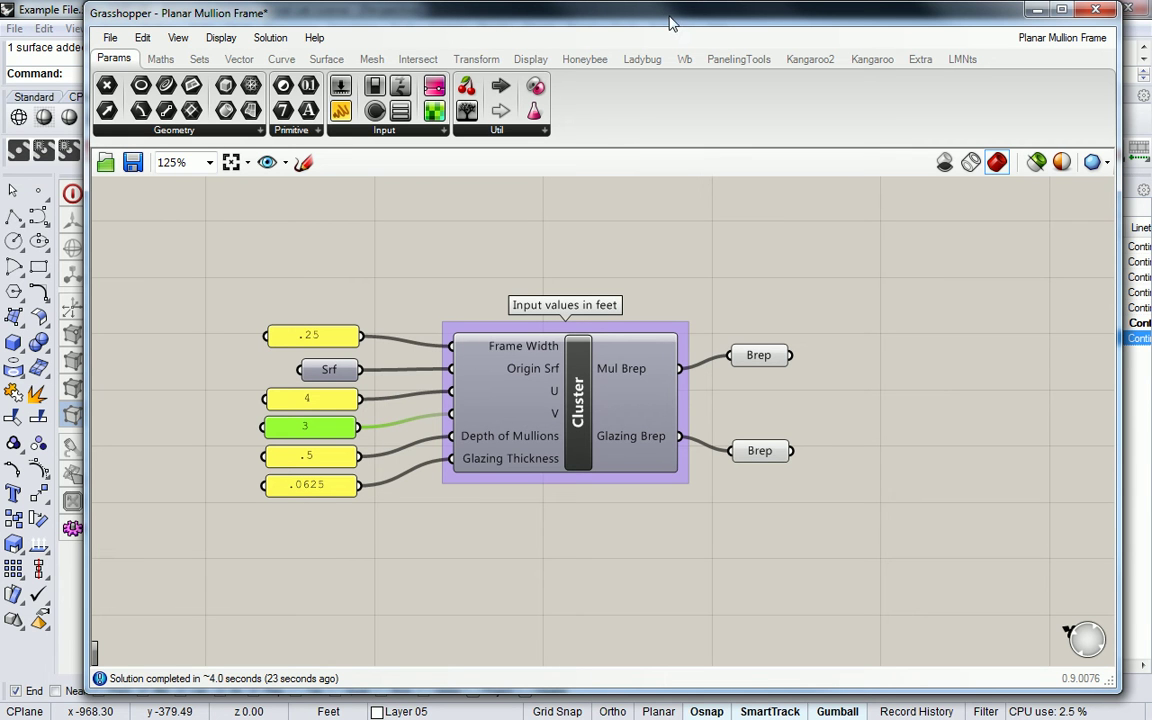
- Place the Grasshopper window beside the model and highlight the Mul Brep and Glazing Brep outputs in turn in the viewport
left_click_drag(578, 22, 1151, 97)
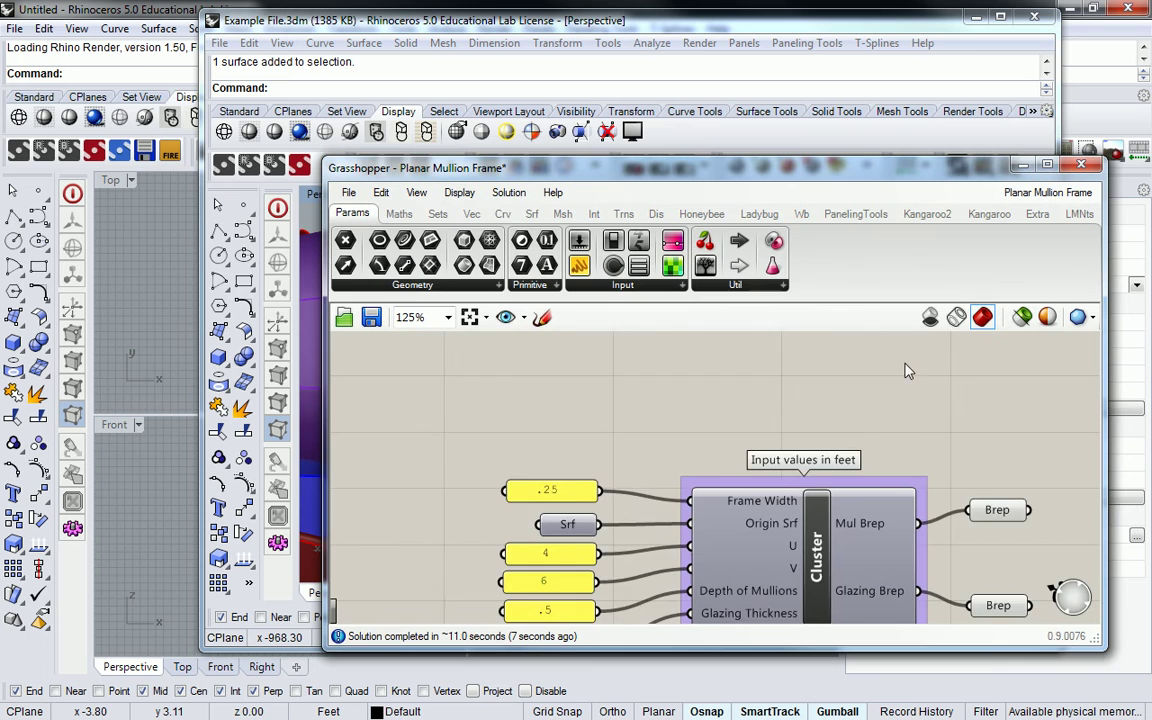
right_click_drag(905, 368, 716, 623)
left_click(768, 427)
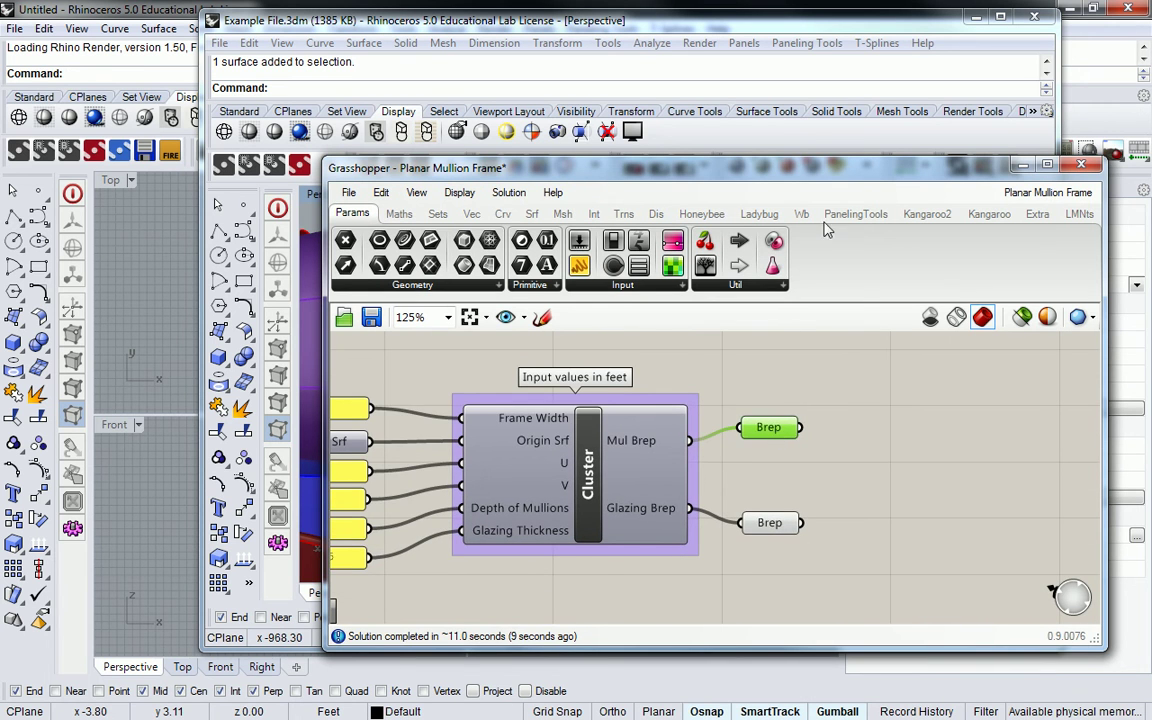
left_click_drag(775, 163, 962, 161)
left_click_drag(1055, 166, 1145, 158)
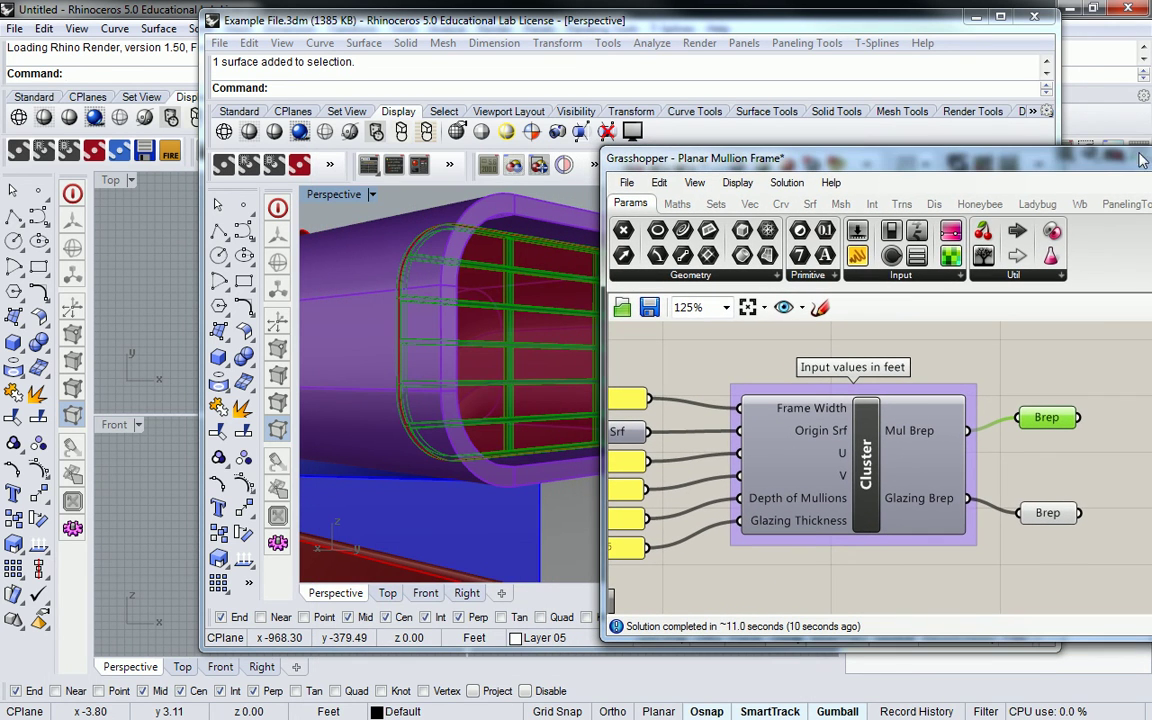
left_click(1045, 515)
left_click(1046, 418)
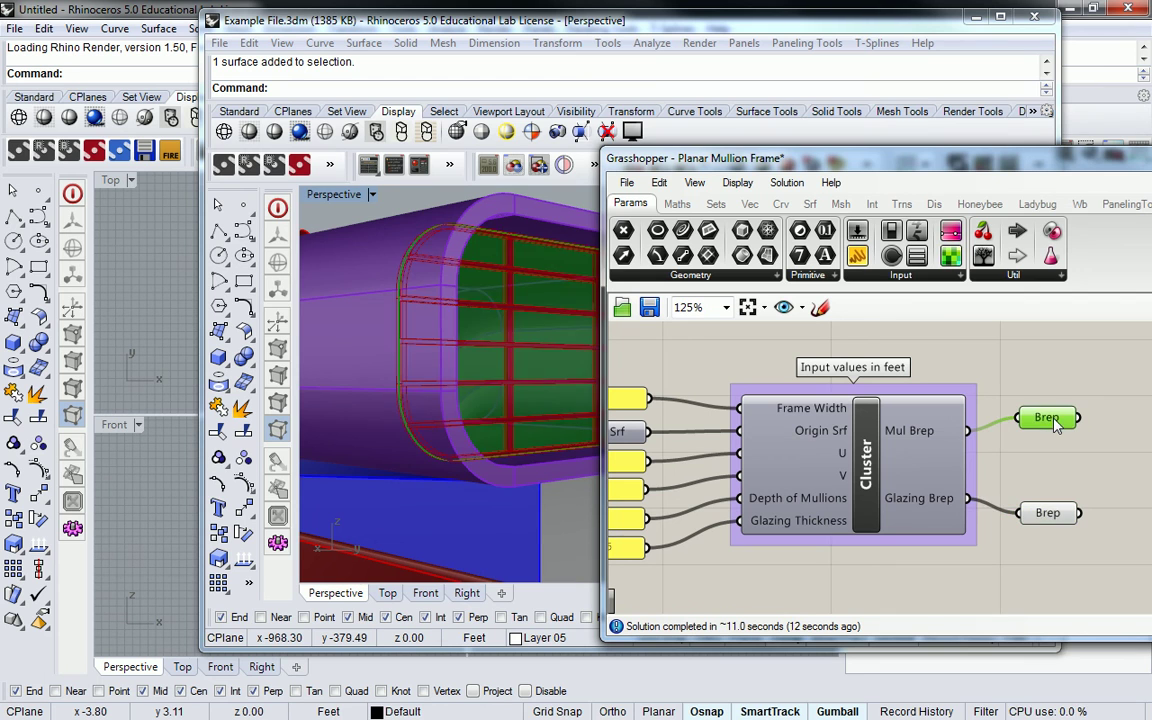
left_click(1052, 514)
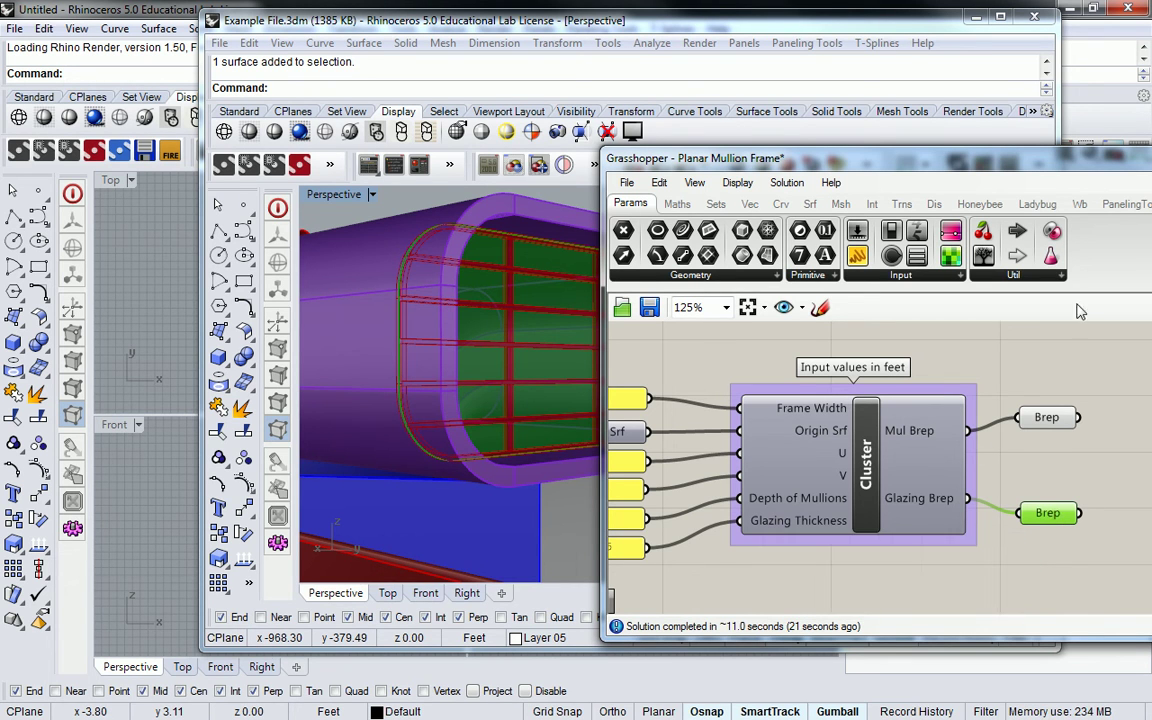
- Set the cluster's Depth of Mullions input to 3 and view the updated frame in the model
left_click(824, 375)
right_click_drag(778, 409, 960, 396)
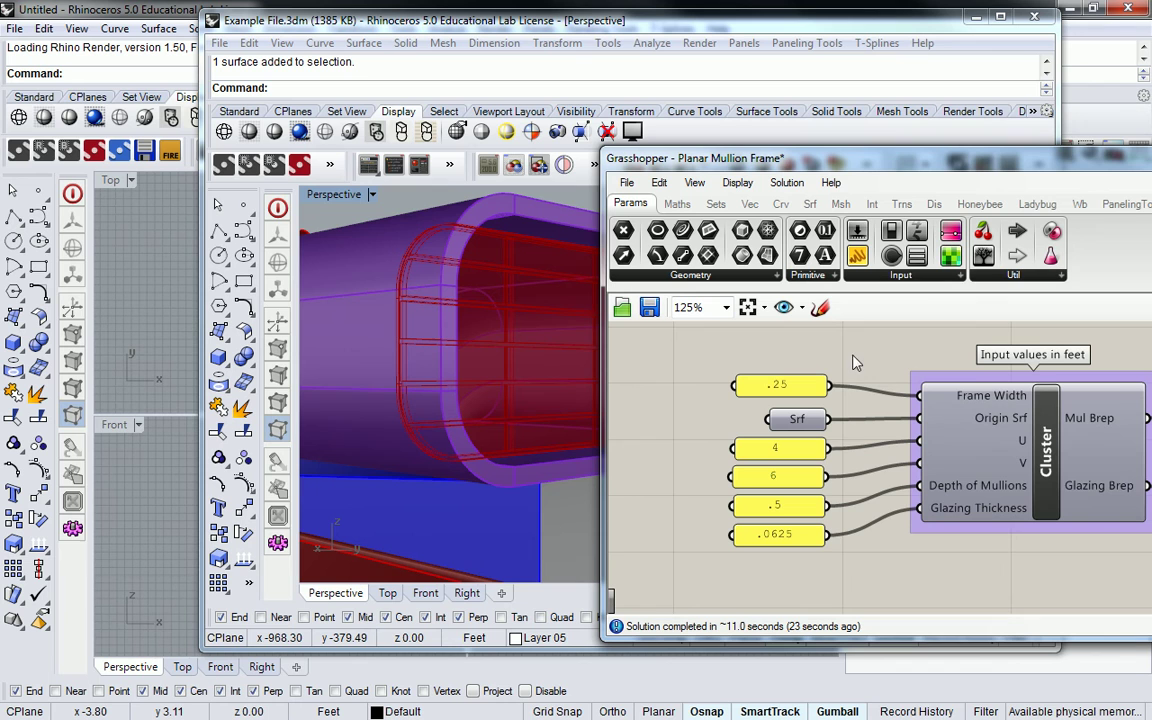
double_click(779, 507)
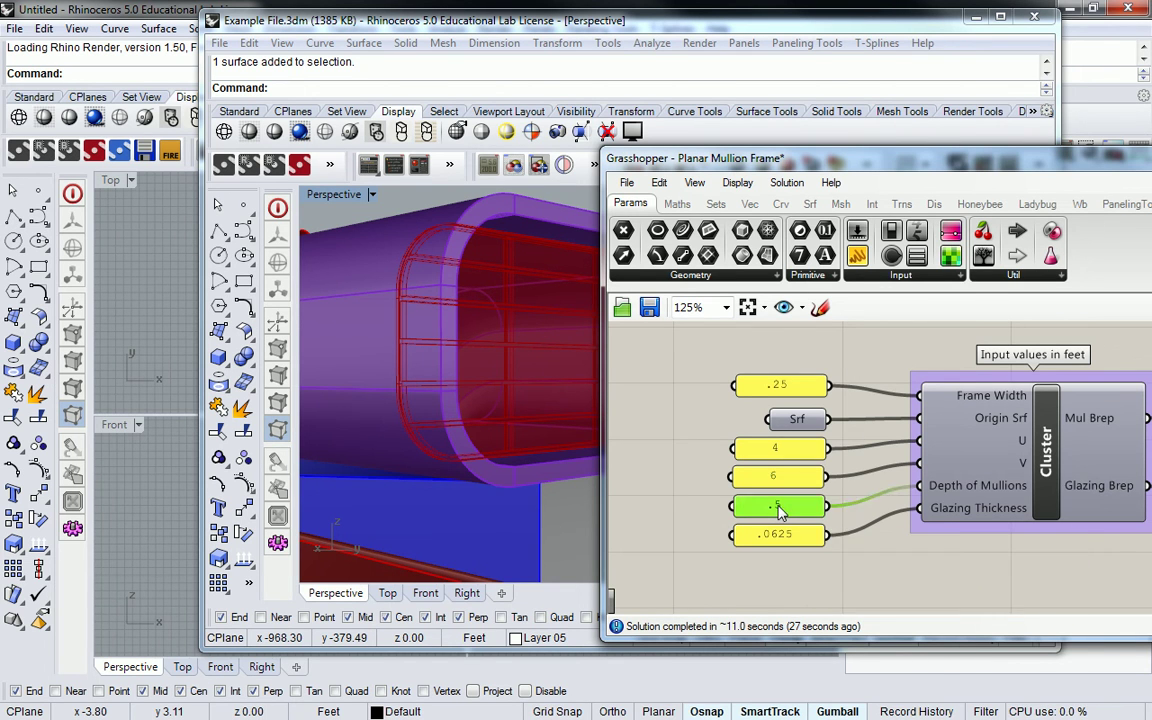
type("3")
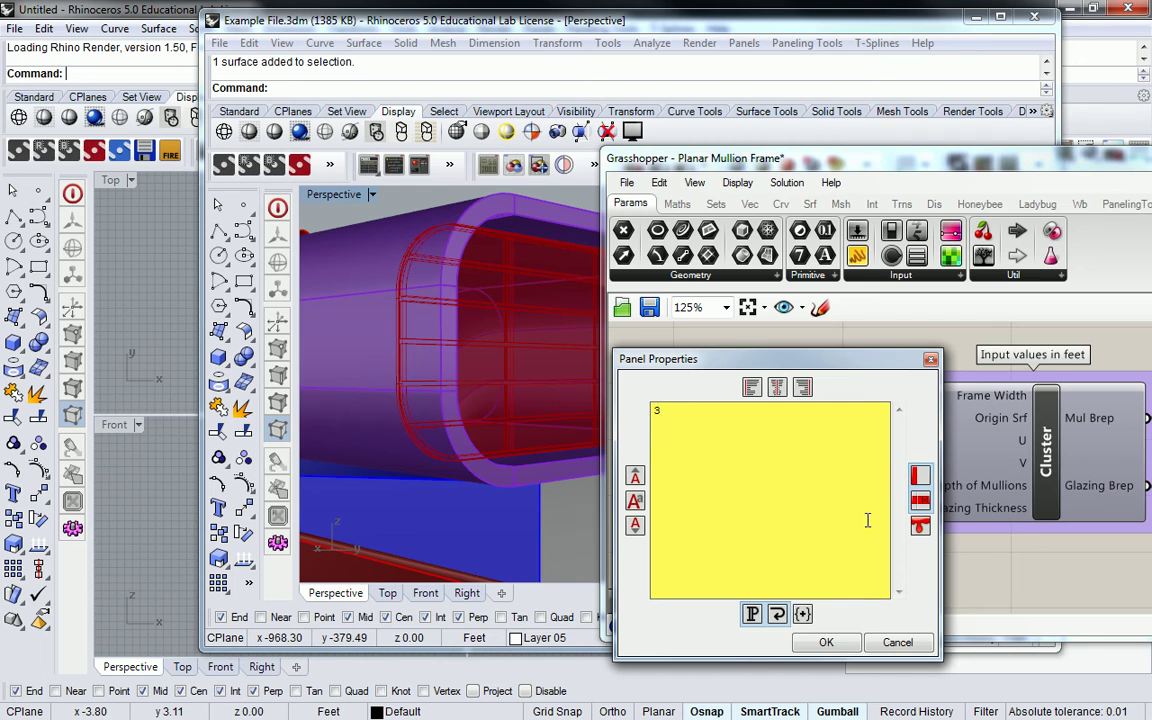
left_click(830, 642)
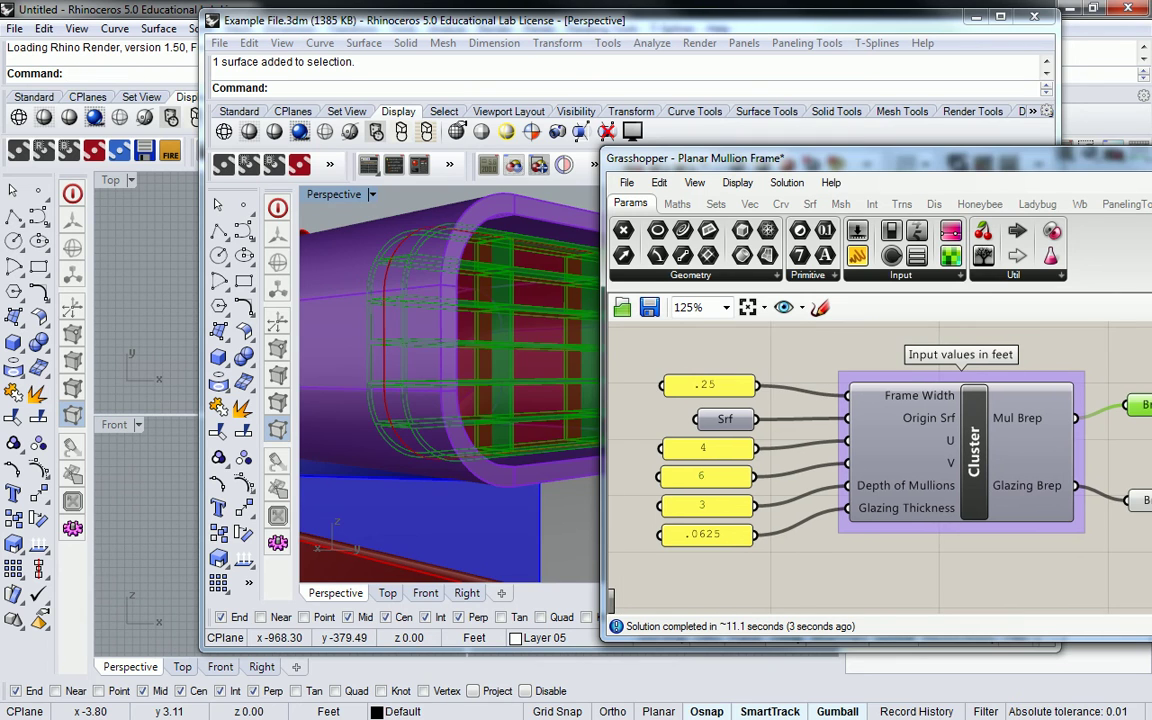
right_click_drag(410, 251, 514, 298)
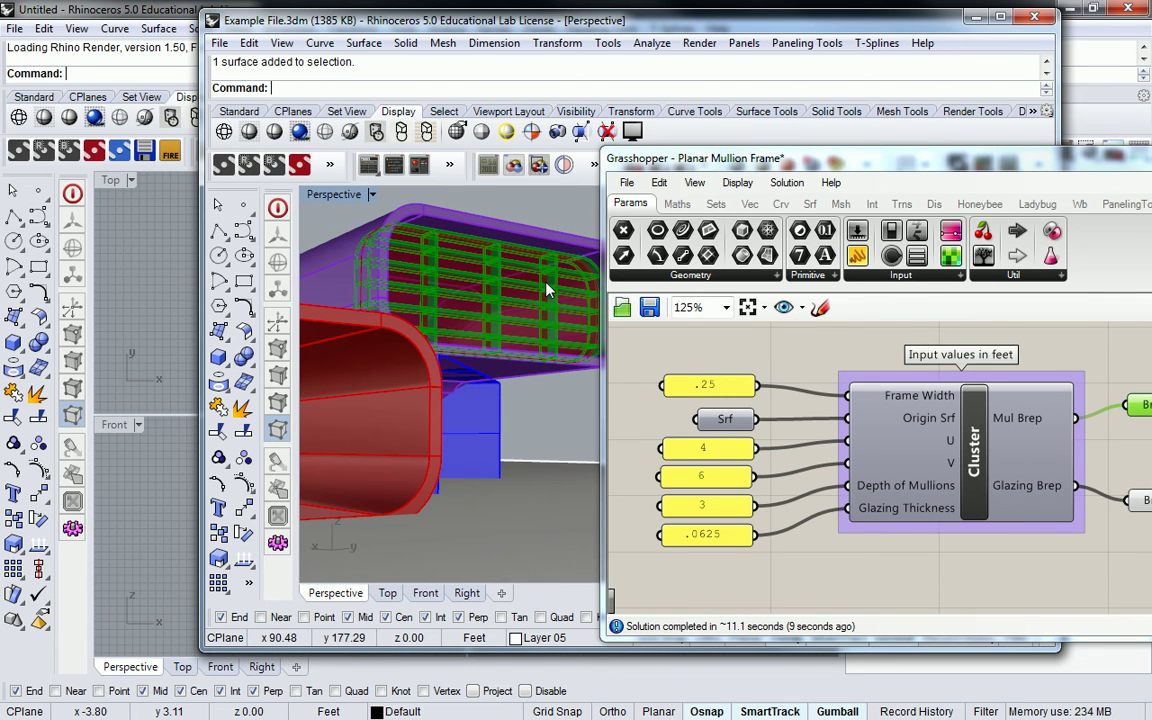